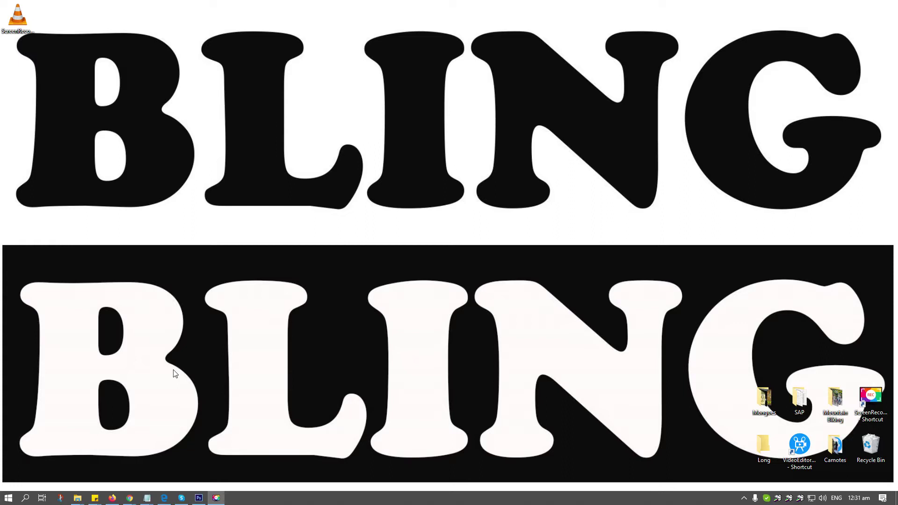
Step: Open the Windows Start menu to show the installed apps
click(8, 498)
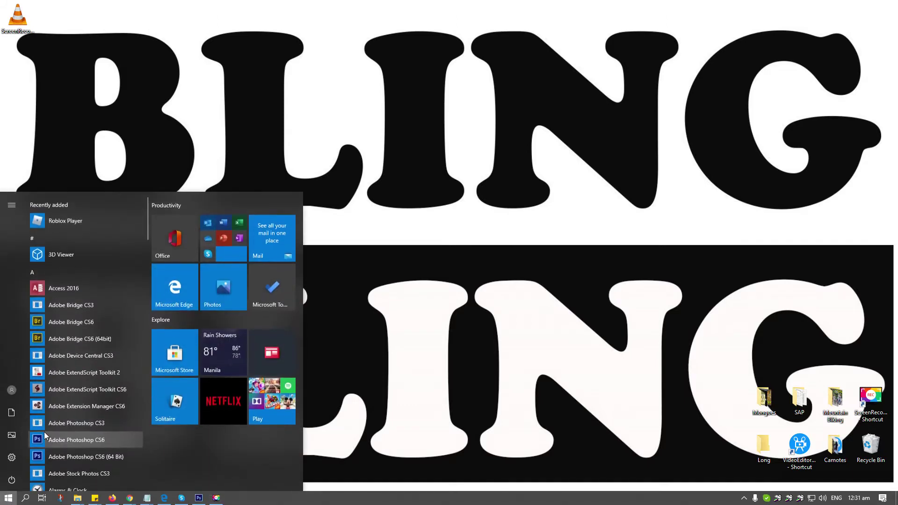
Step: Launch Word 2016 from the Start menu and start a blank Document1 on the Layout tab
scroll(75, 411, down, 5)
scroll(75, 412, down, 5)
scroll(74, 412, down, 5)
scroll(74, 413, down, 5)
scroll(73, 414, down, 5)
scroll(74, 414, down, 5)
scroll(74, 413, down, 3)
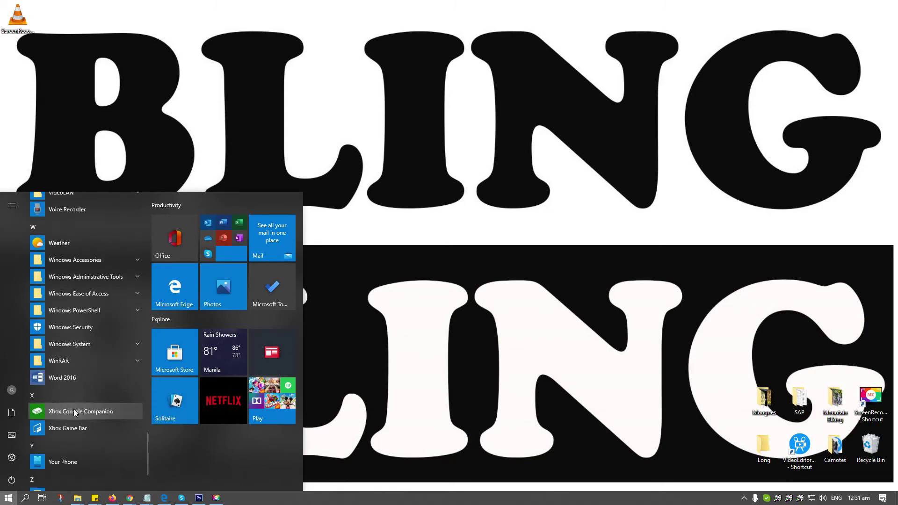
click(68, 378)
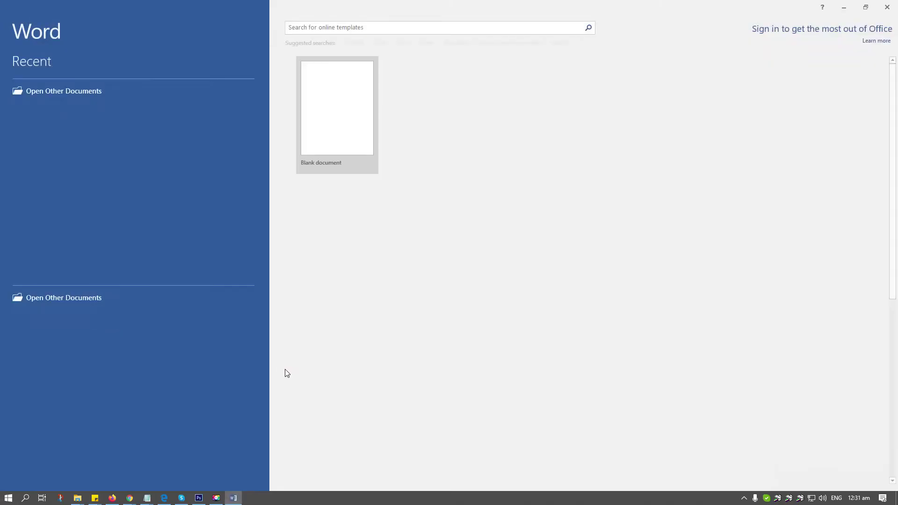
key(Escape)
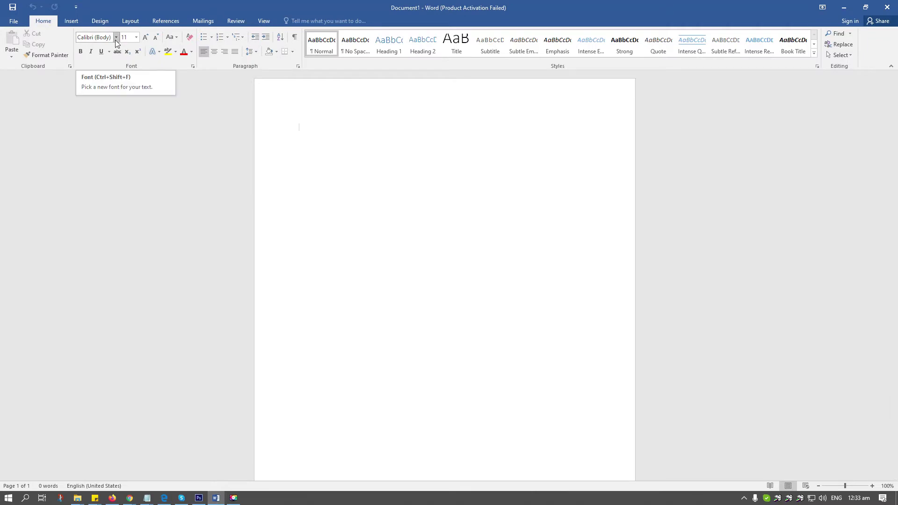
click(127, 20)
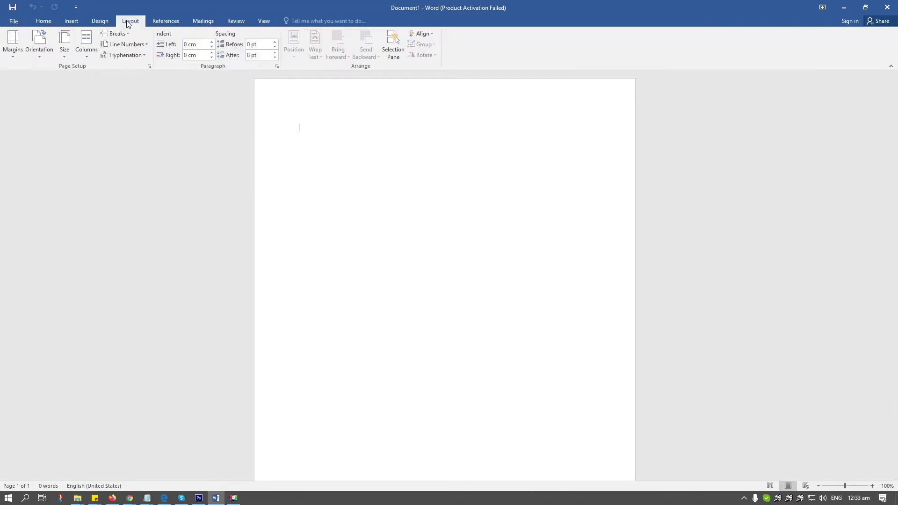
Step: View the paper size presets in centimetres, then go to the File backstage
click(67, 45)
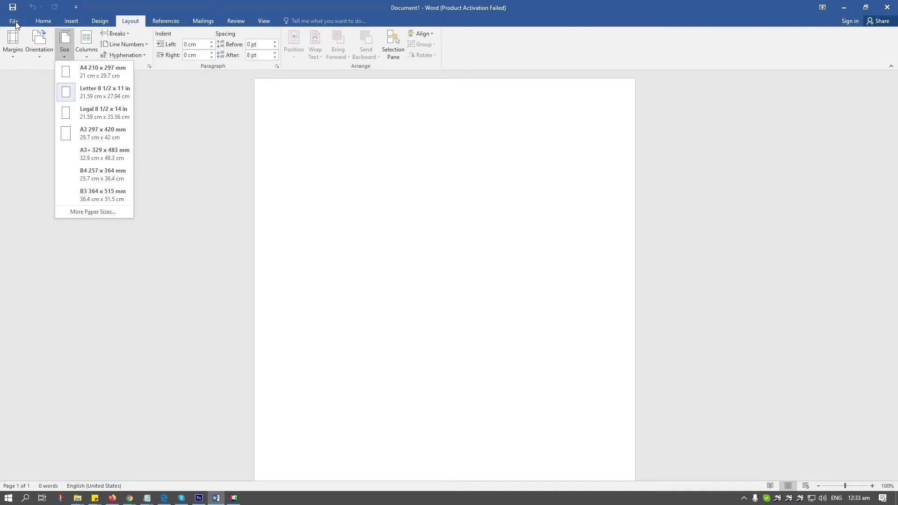
click(14, 21)
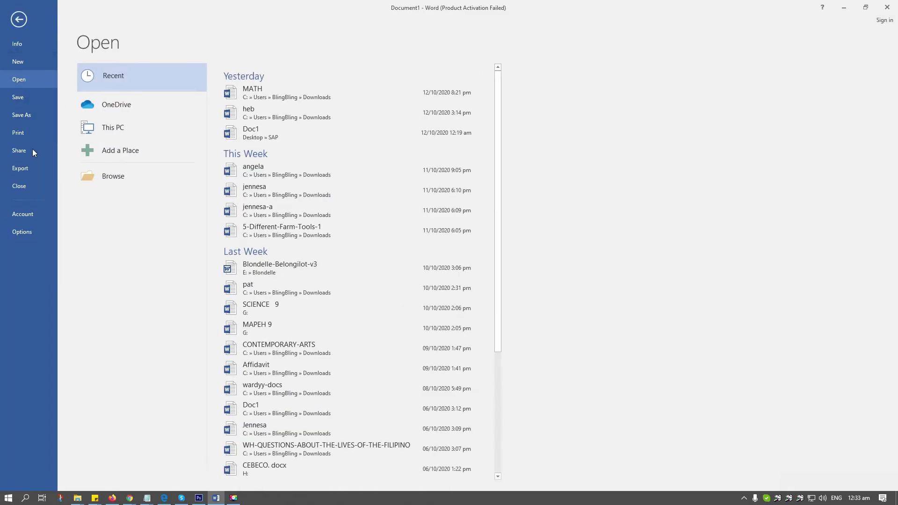
Step: In Word Options > Advanced, set 'Show measurements in units of' to Inches
click(26, 233)
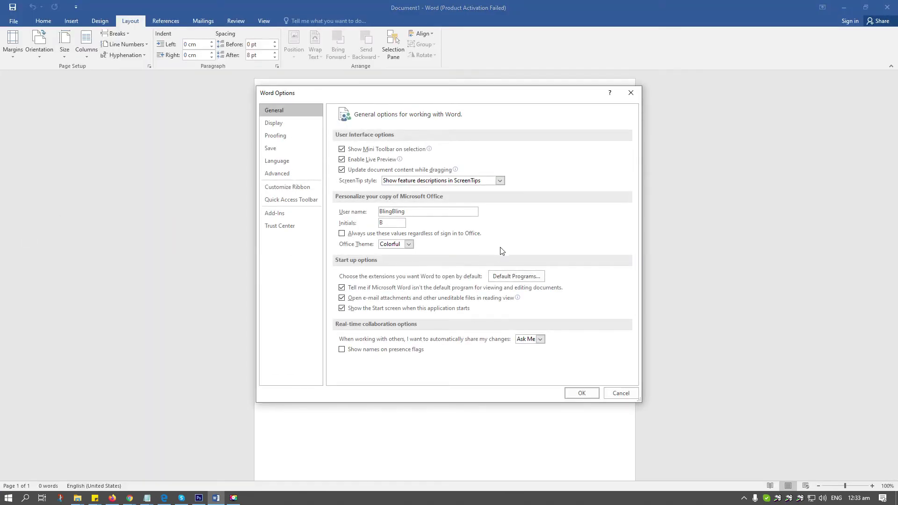
click(278, 173)
scroll(468, 276, down, 2)
scroll(467, 276, down, 5)
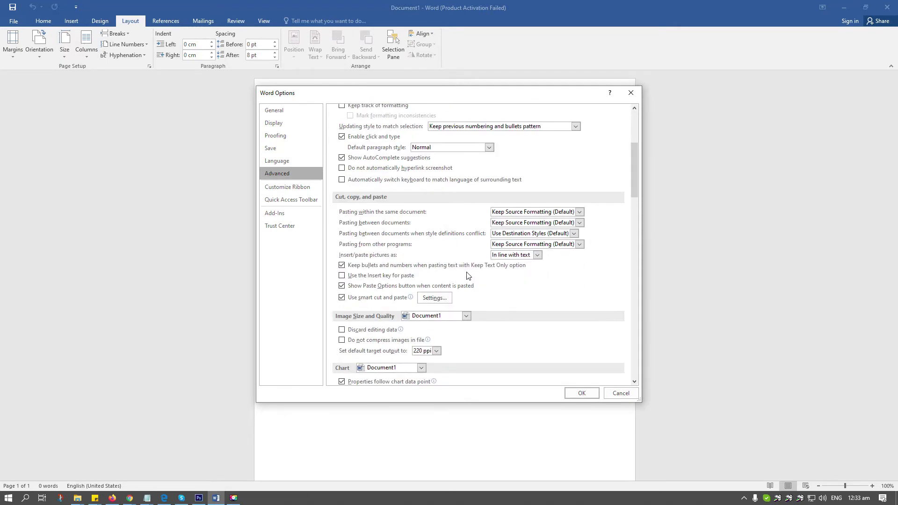
scroll(468, 275, down, 2)
scroll(468, 275, down, 5)
scroll(466, 273, down, 4)
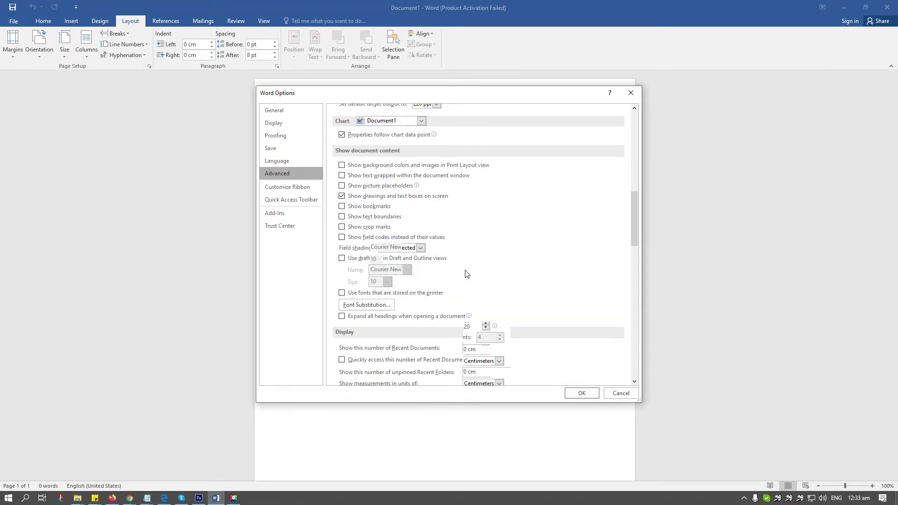
scroll(467, 274, down, 3)
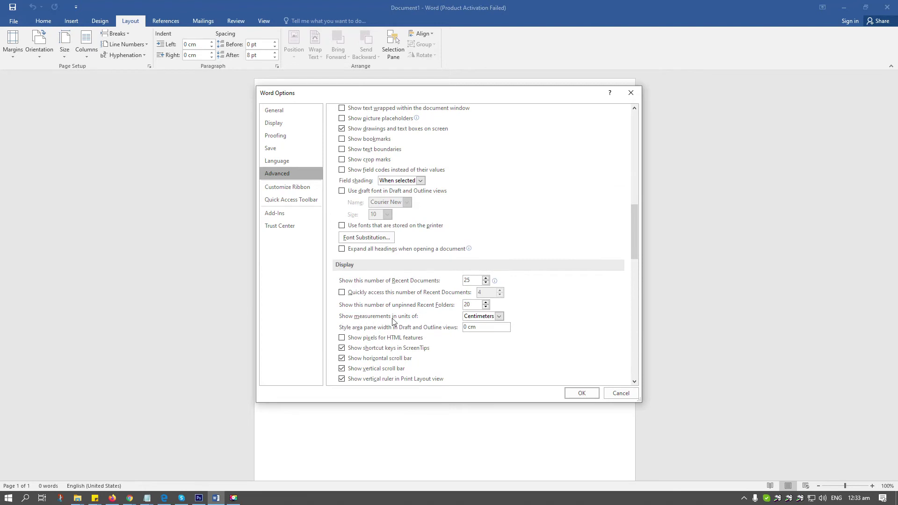
click(492, 319)
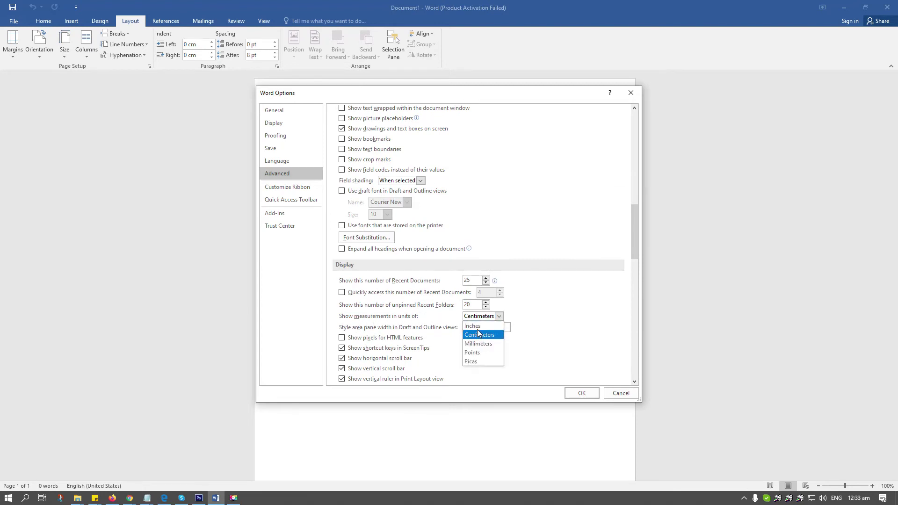
click(478, 327)
click(582, 394)
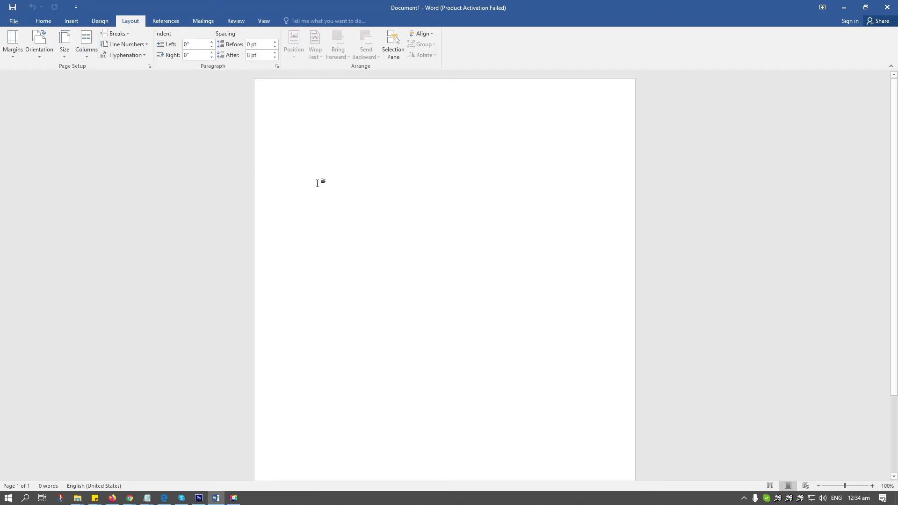
Step: Open the inch-based paper size list and go to More Paper Sizes (currently Letter 8.5" × 11")
click(64, 47)
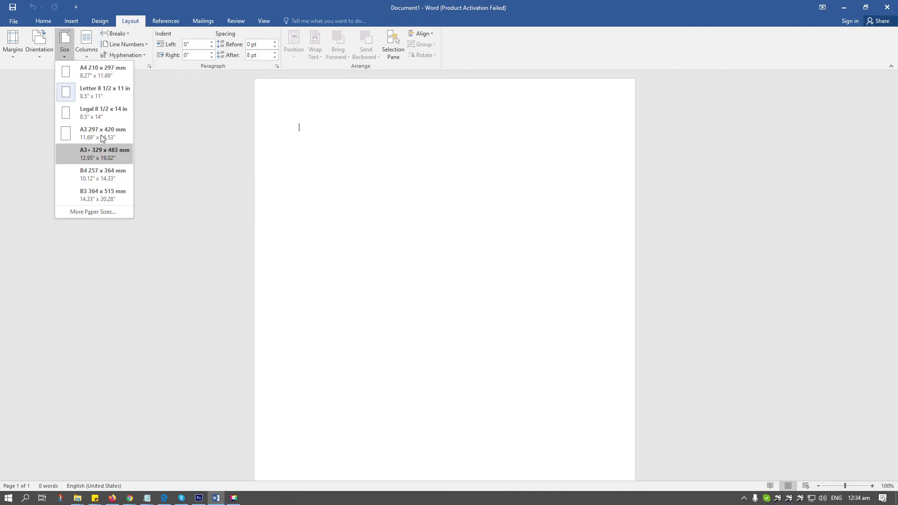
click(285, 120)
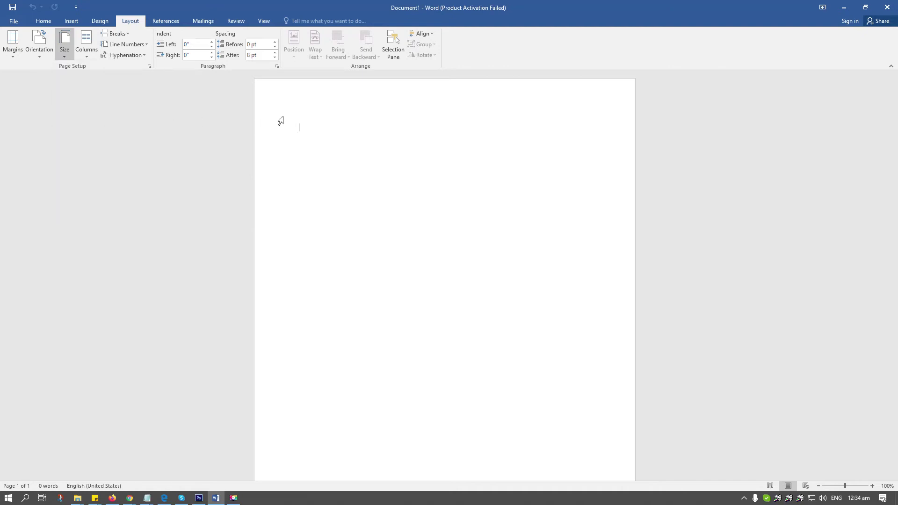
click(66, 47)
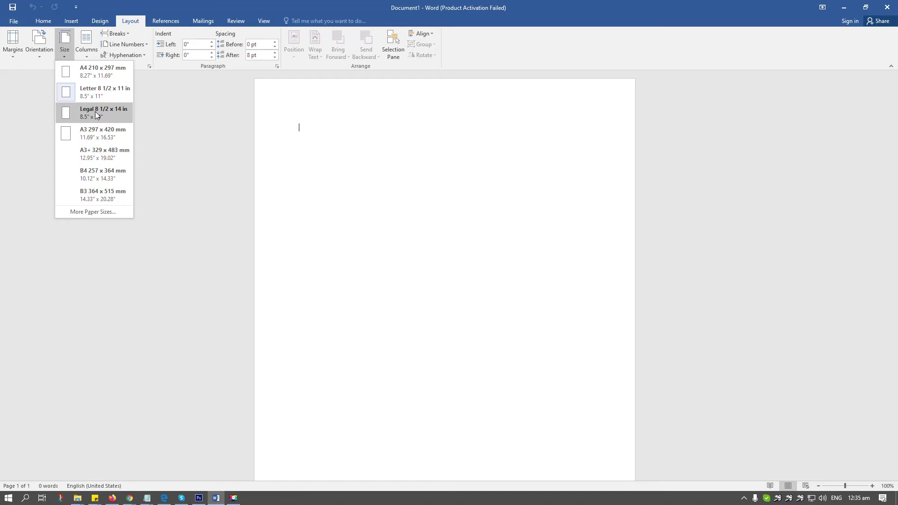
click(91, 211)
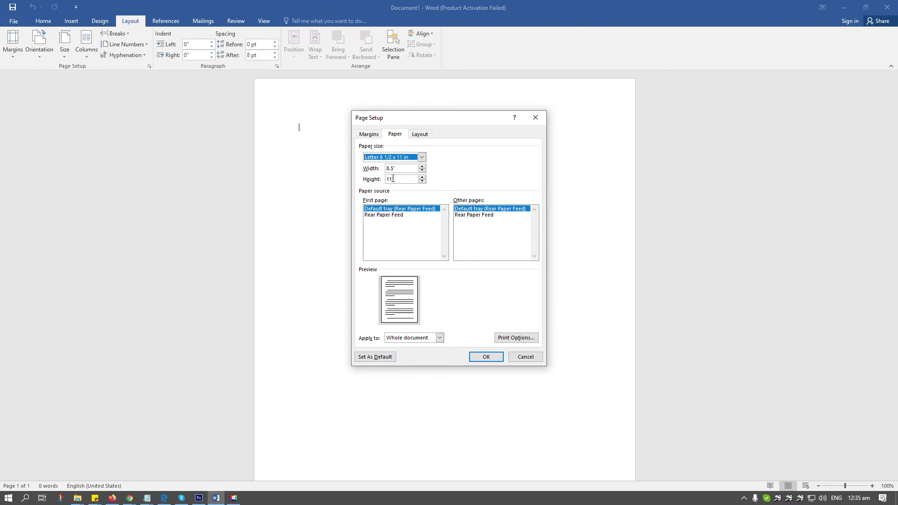
Step: Change the page height to 13" with Custom size, giving 8.5" × 13" paper
click(395, 179)
key(BackSpace)
key(BackSpace)
key(Tab)
click(422, 157)
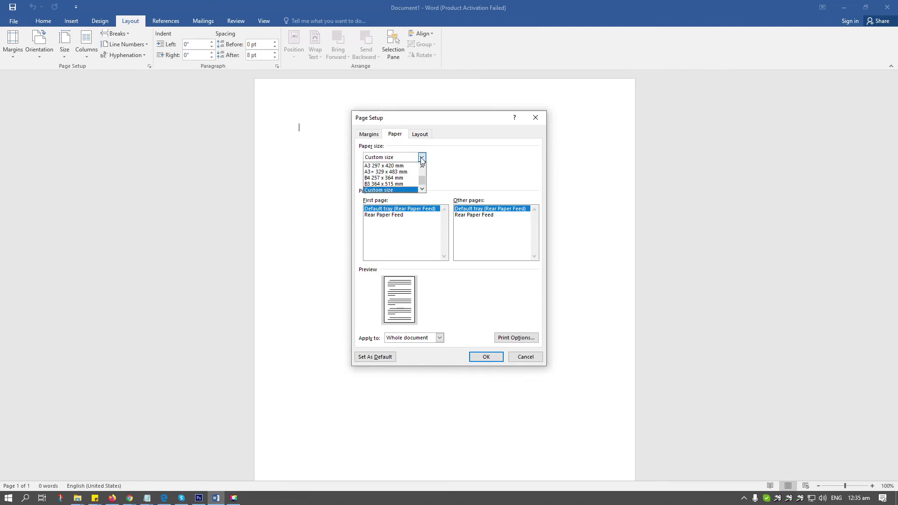
click(390, 190)
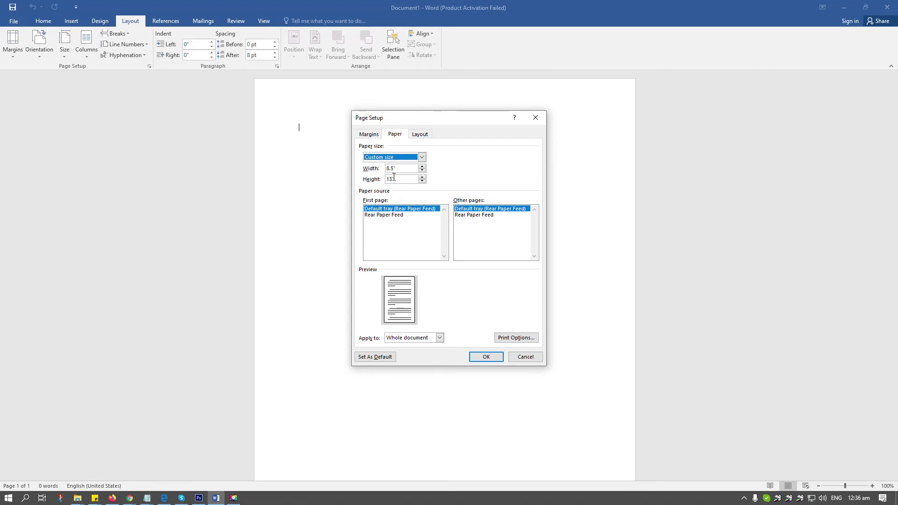
click(484, 358)
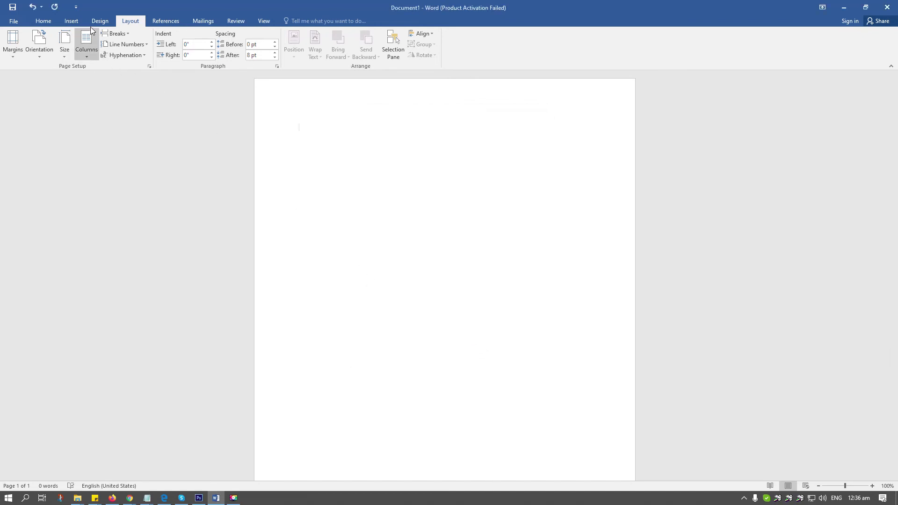
click(63, 43)
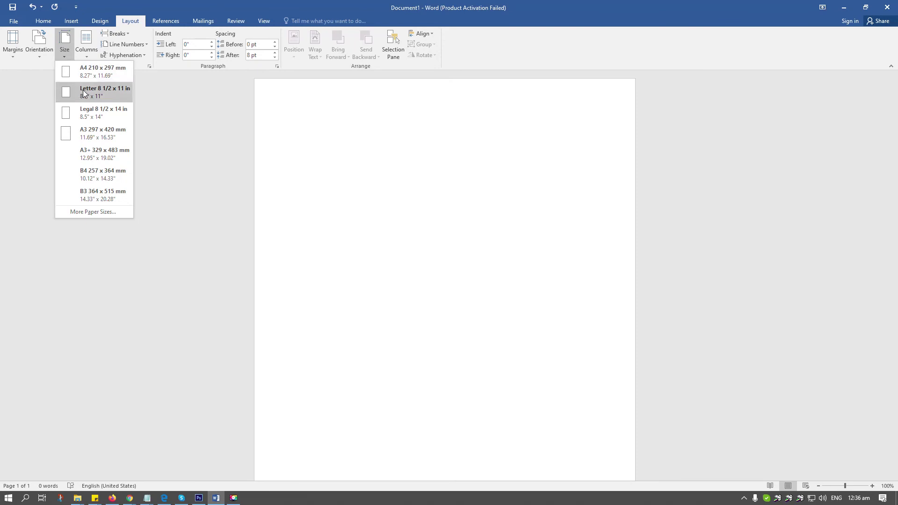
click(314, 144)
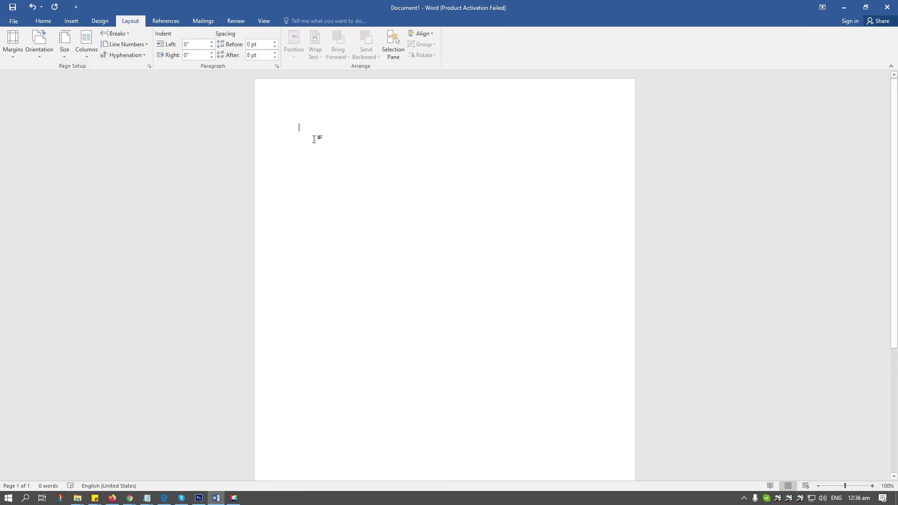
click(64, 45)
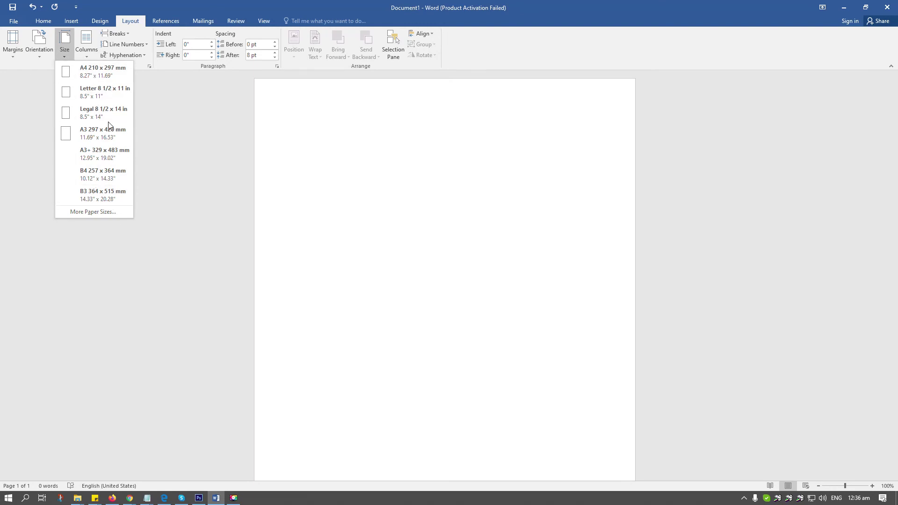
click(360, 151)
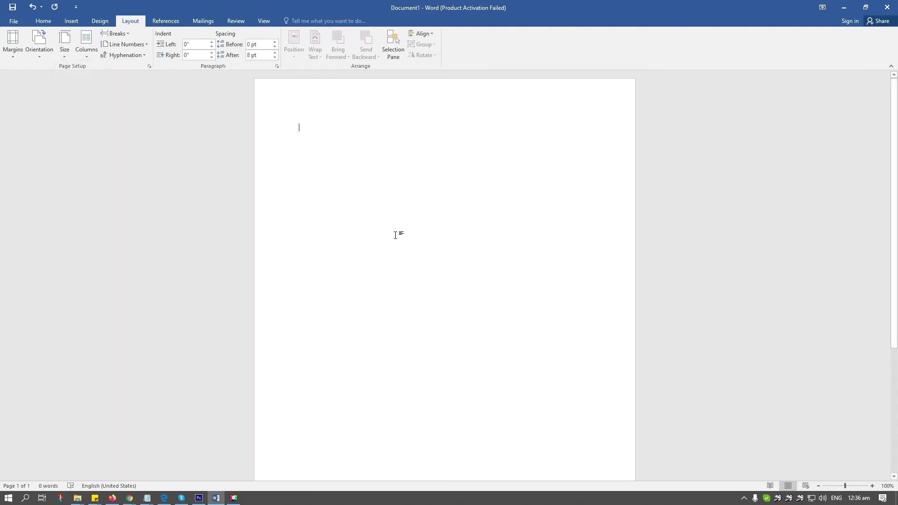
scroll(394, 234, down, 5)
scroll(394, 237, up, 5)
click(30, 43)
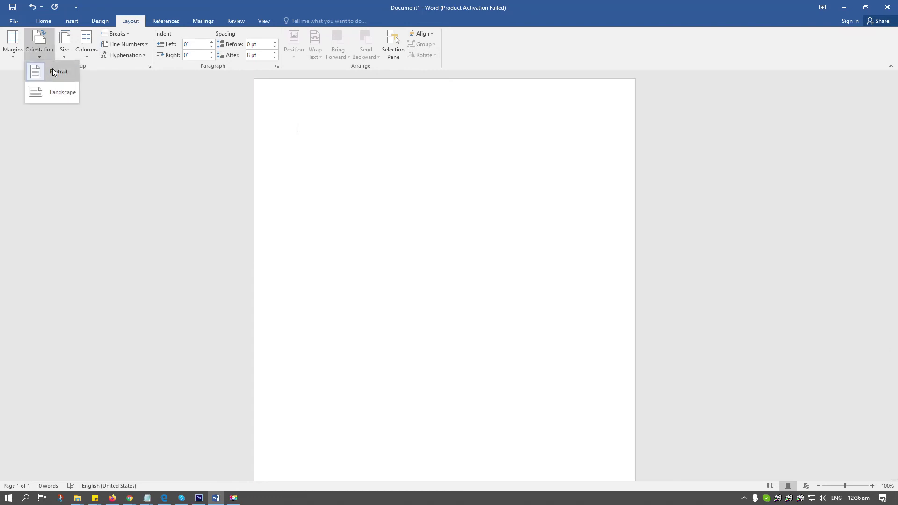
Step: Set Document1's page orientation to Landscape
click(55, 90)
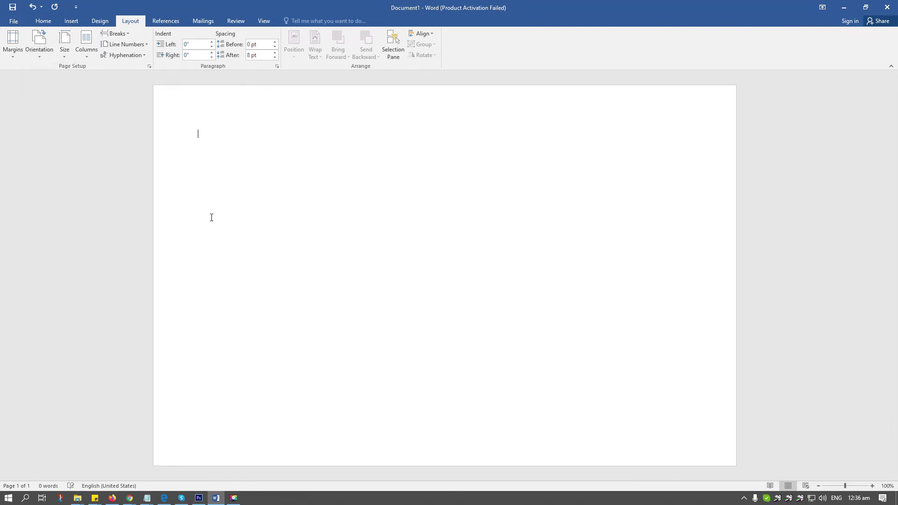